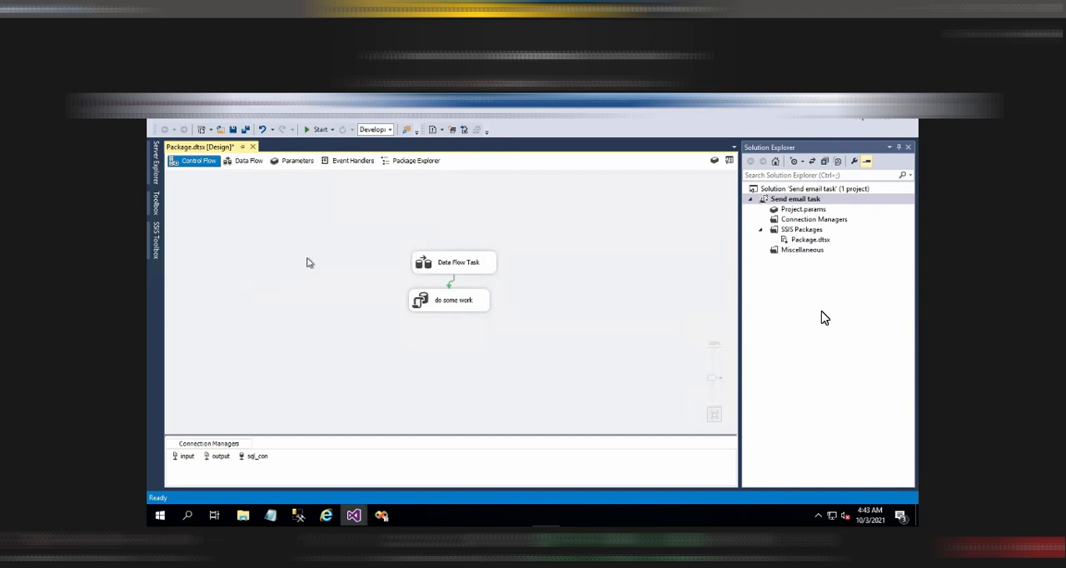
# Inspect the Data Flow Task's components and read input.txt from the C: drive's Files folder in TextPad
pyautogui.click(431, 260)
pyautogui.doubleClick(432, 259)
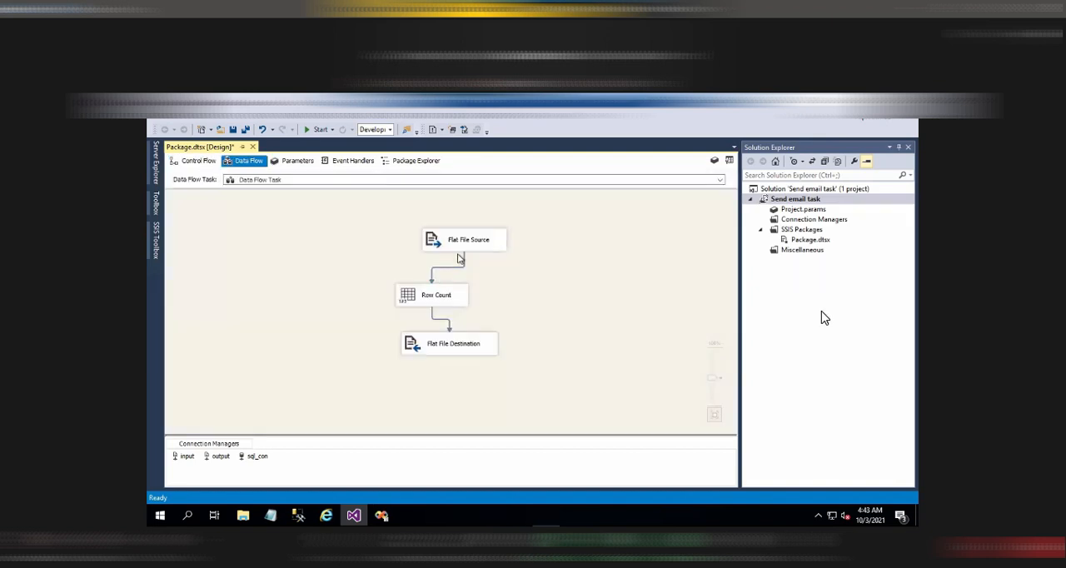
pyautogui.click(251, 515)
pyautogui.click(264, 165)
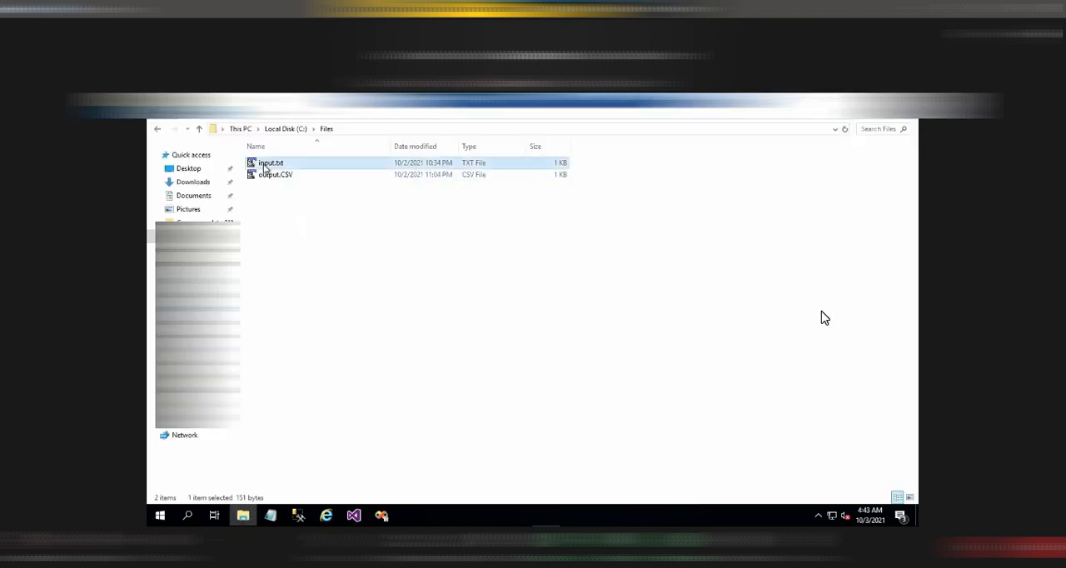
pyautogui.rightClick(264, 167)
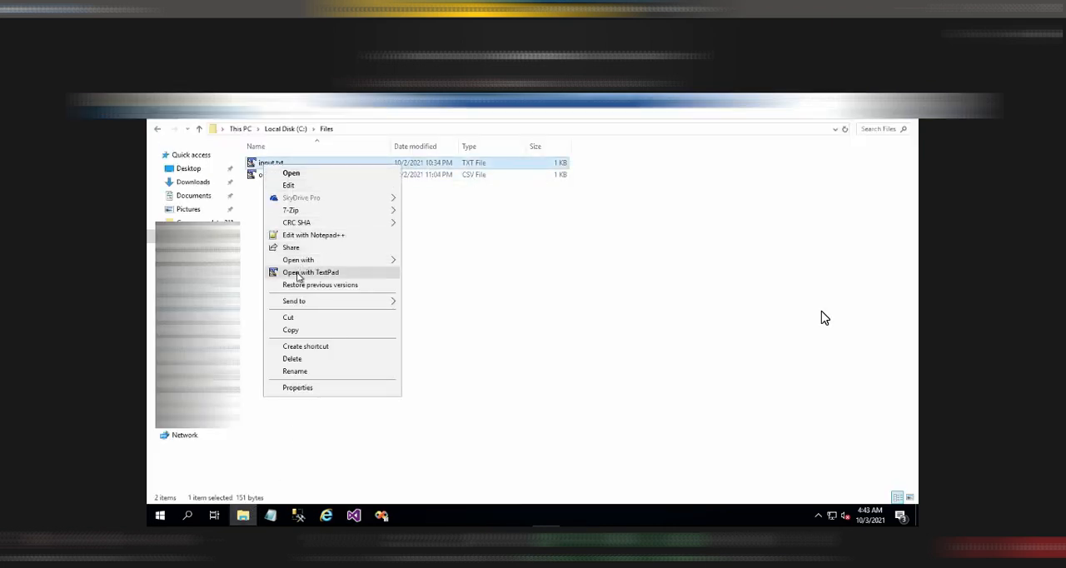
pyautogui.click(301, 273)
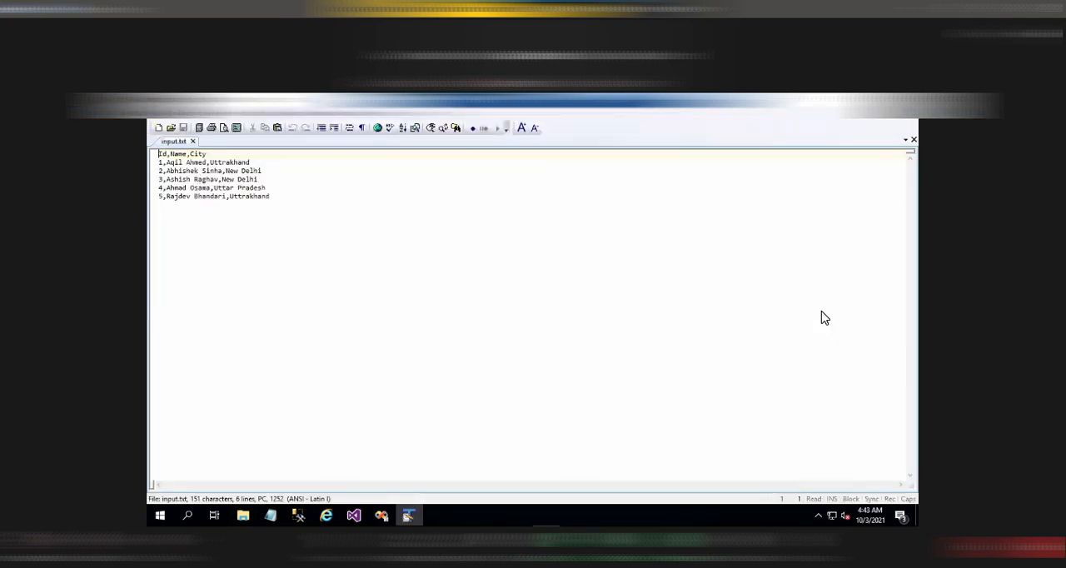
pyautogui.click(908, 98)
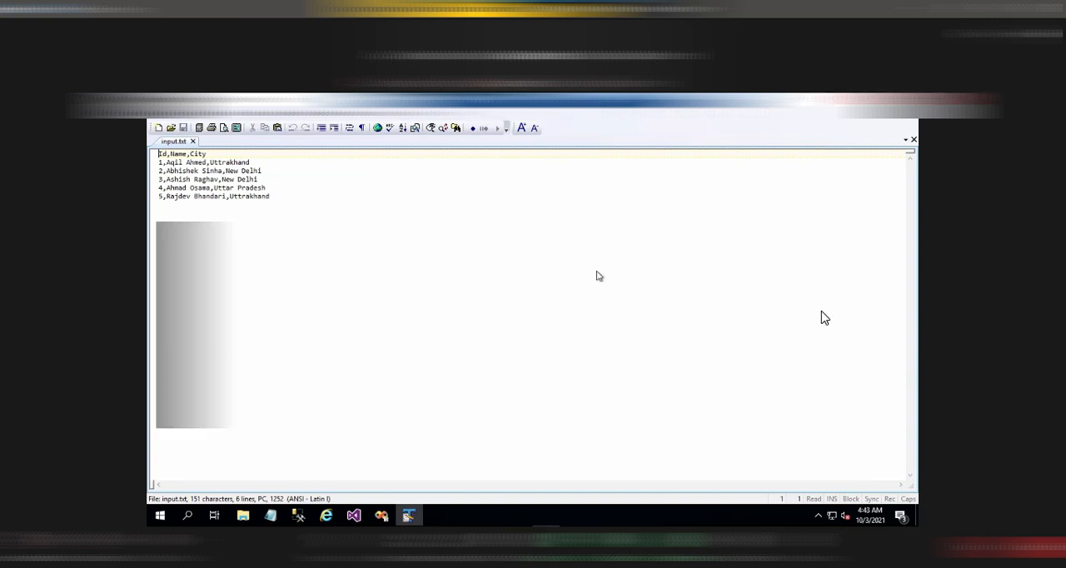
# Read output.CSV in the same folder and return to the package's control flow in Visual Studio
pyautogui.doubleClick(281, 175)
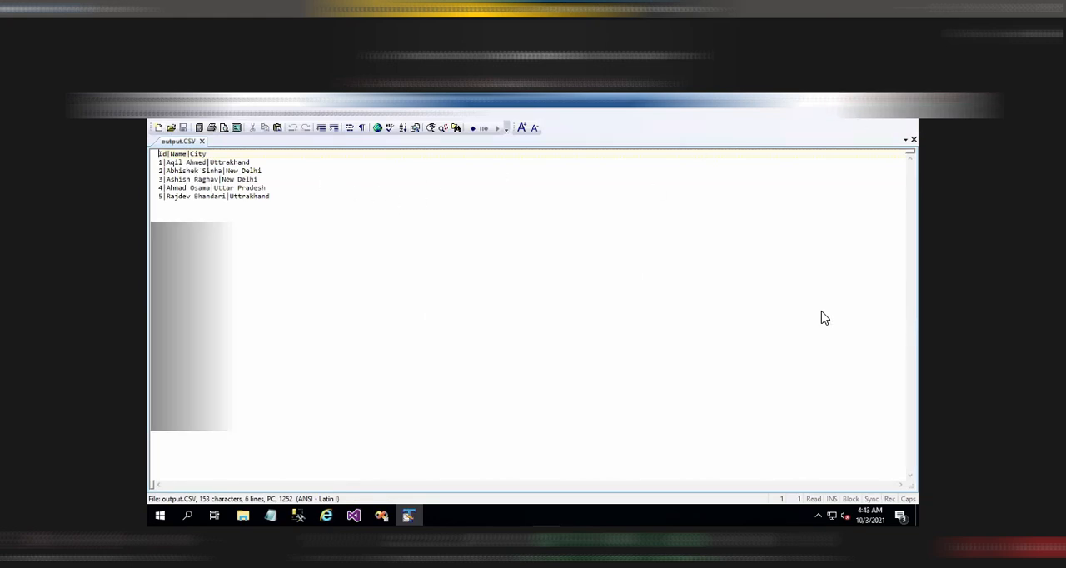
pyautogui.click(907, 99)
pyautogui.click(354, 515)
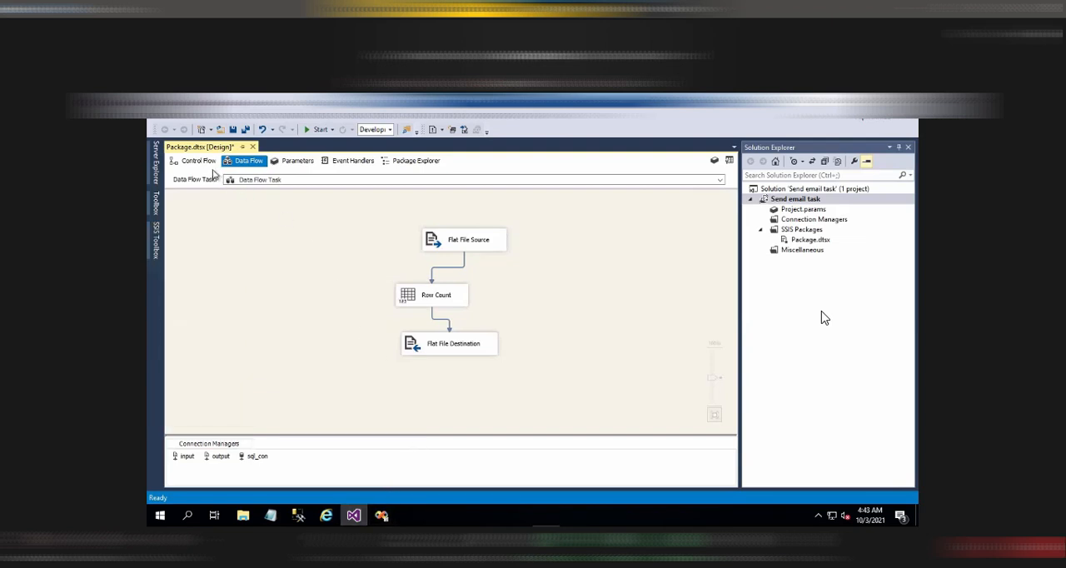
pyautogui.click(206, 165)
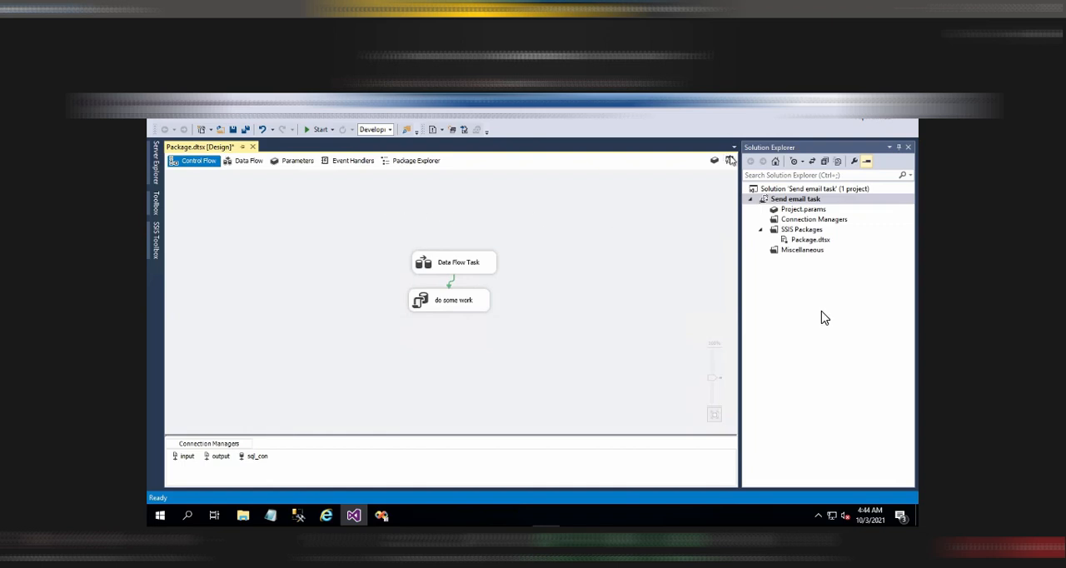
# Add a Send Mail Task above the Data Flow Task and rename it Package Started
pyautogui.click(730, 160)
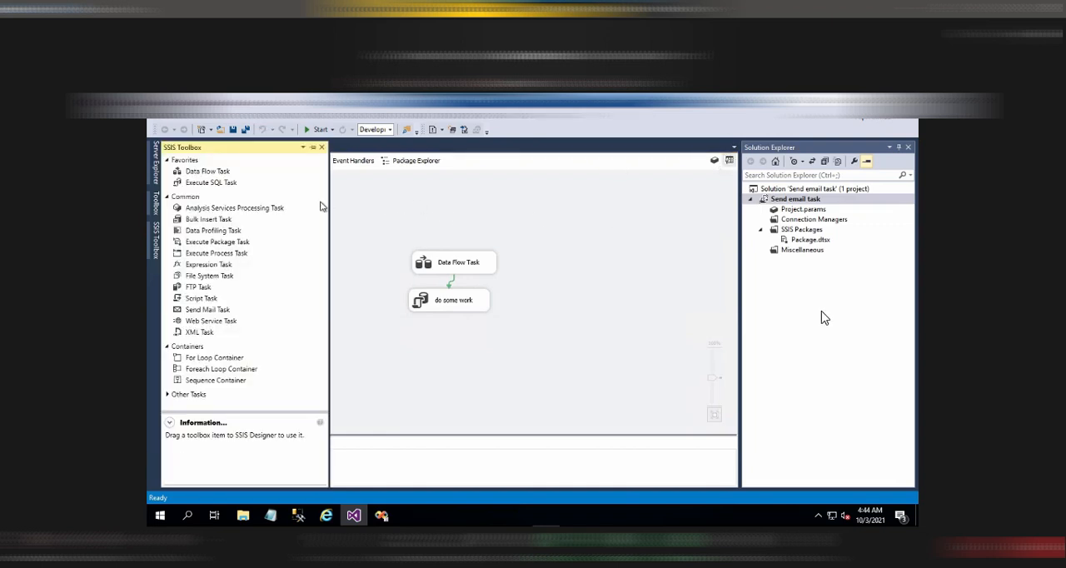
pyautogui.moveTo(212, 313); pyautogui.dragTo(432, 217)
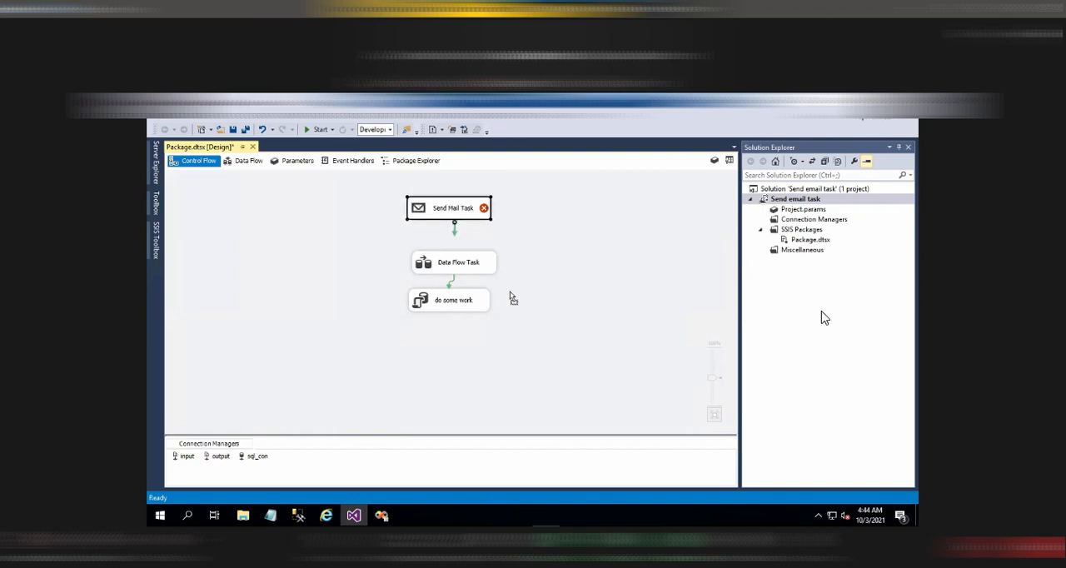
pyautogui.rightClick(444, 208)
pyautogui.click(488, 392)
pyautogui.write('Package Started')
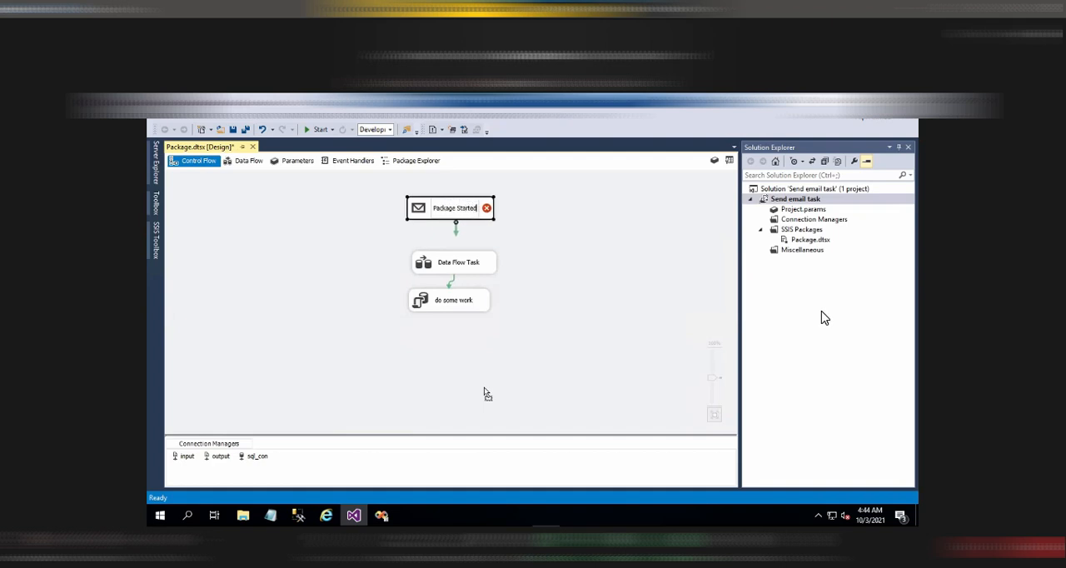
# Create a new SMTP connection for the Package Started mail task, pasting in the SMTP server address
pyautogui.click(459, 210)
pyautogui.rightClick(461, 213)
pyautogui.press('Escape')
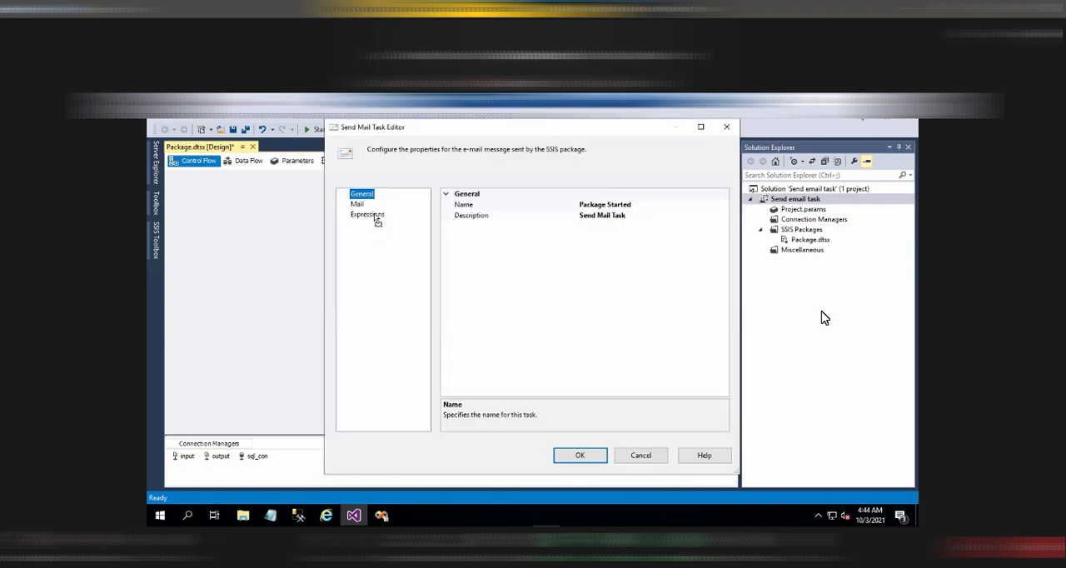
pyautogui.click(359, 204)
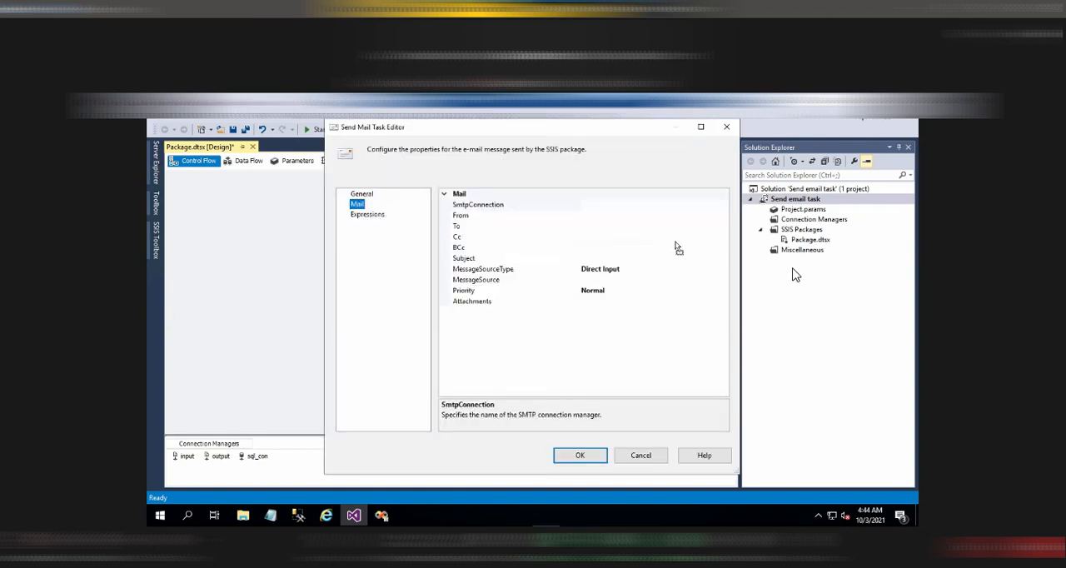
pyautogui.click(723, 206)
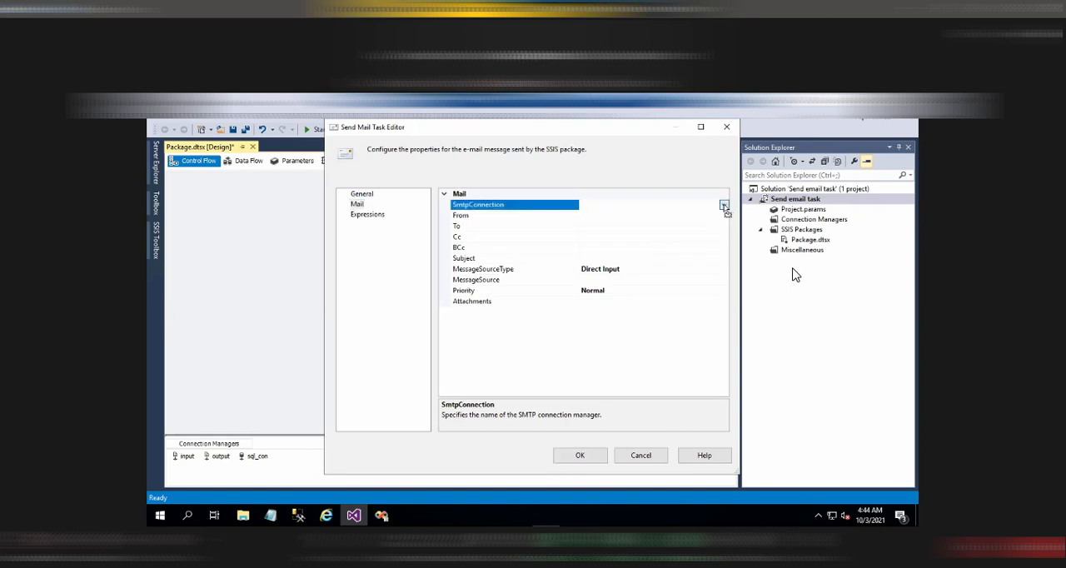
pyautogui.click(724, 206)
pyautogui.click(640, 216)
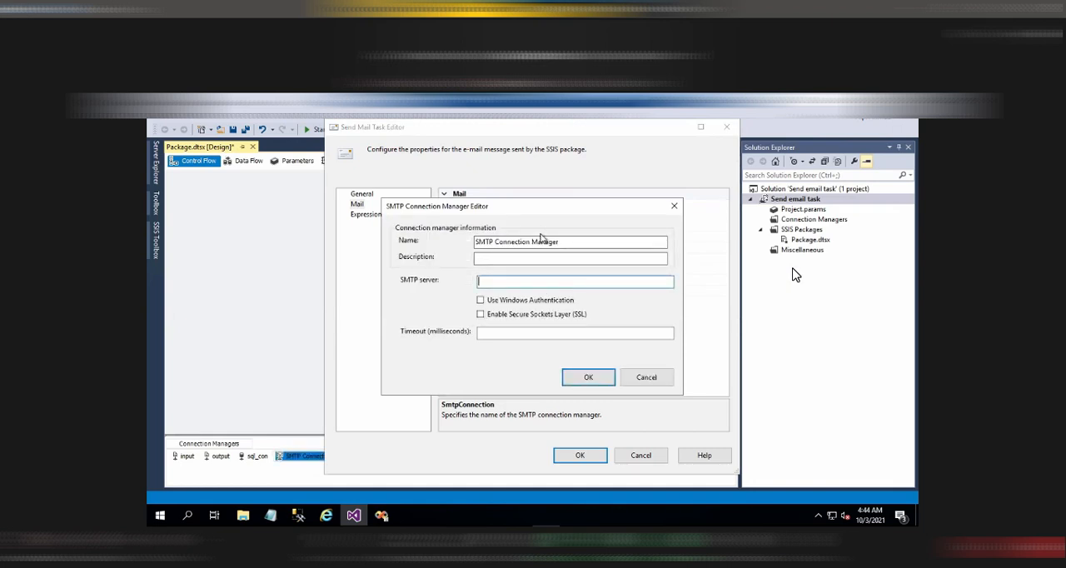
pyautogui.hotkey('ctrl', 'v')
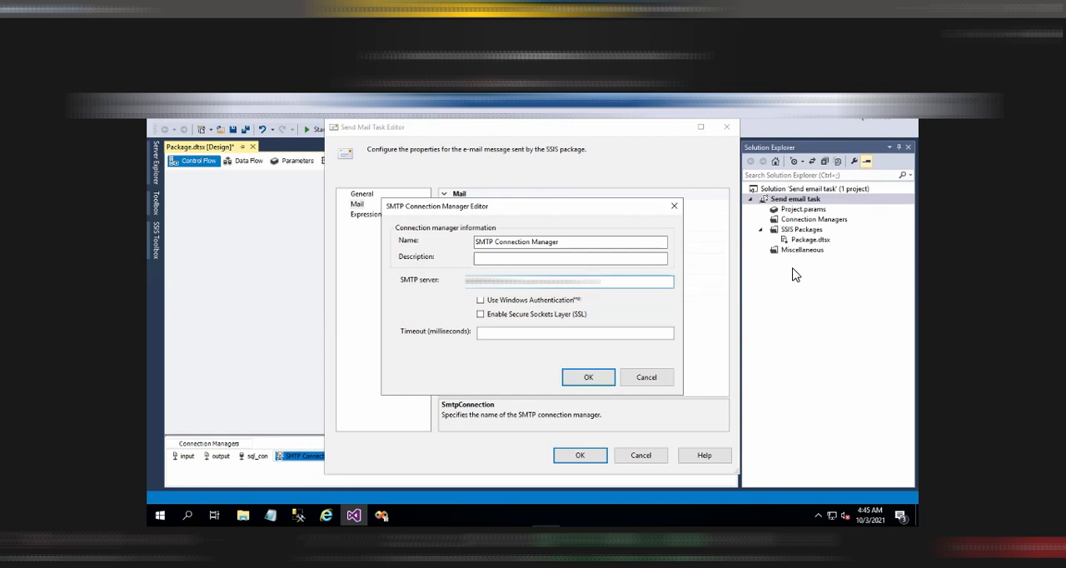
pyautogui.click(579, 379)
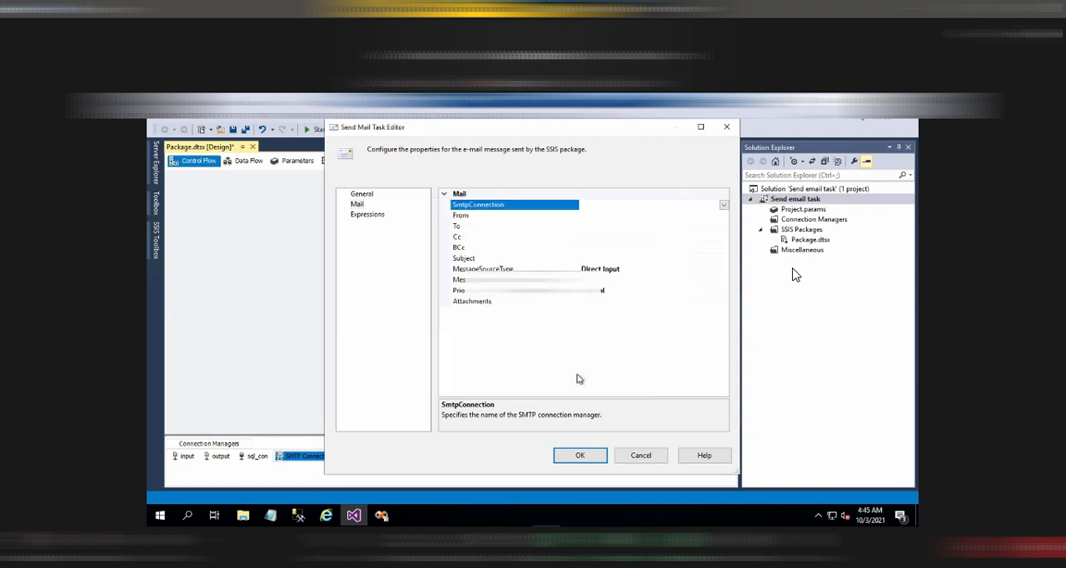
# Fill in the sender's and recipient's e-mail addresses and set the subject to "Email from Send Email task"
pyautogui.click(677, 216)
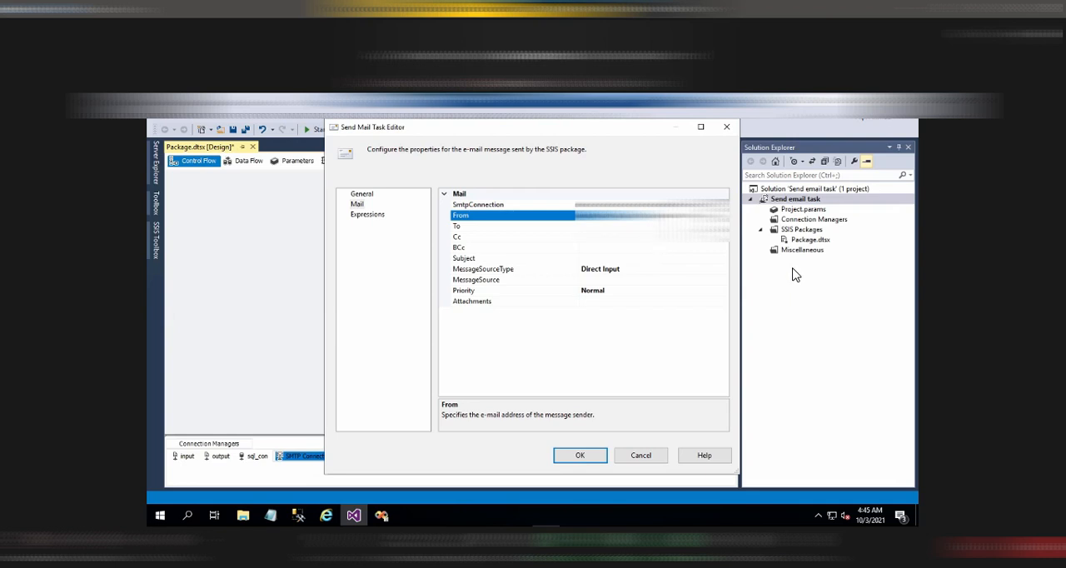
pyautogui.press('Down')
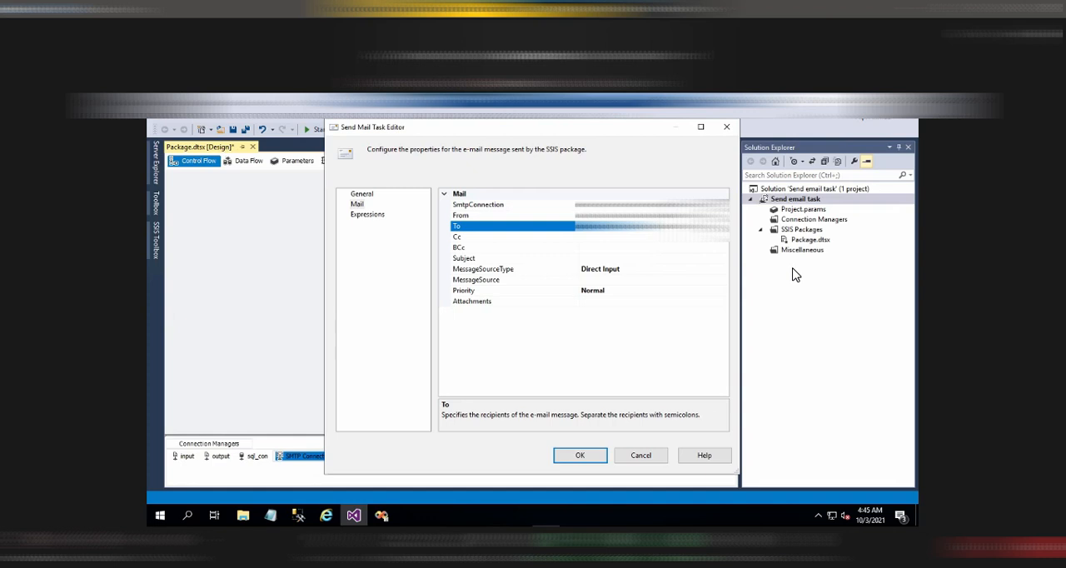
pyautogui.click(599, 258)
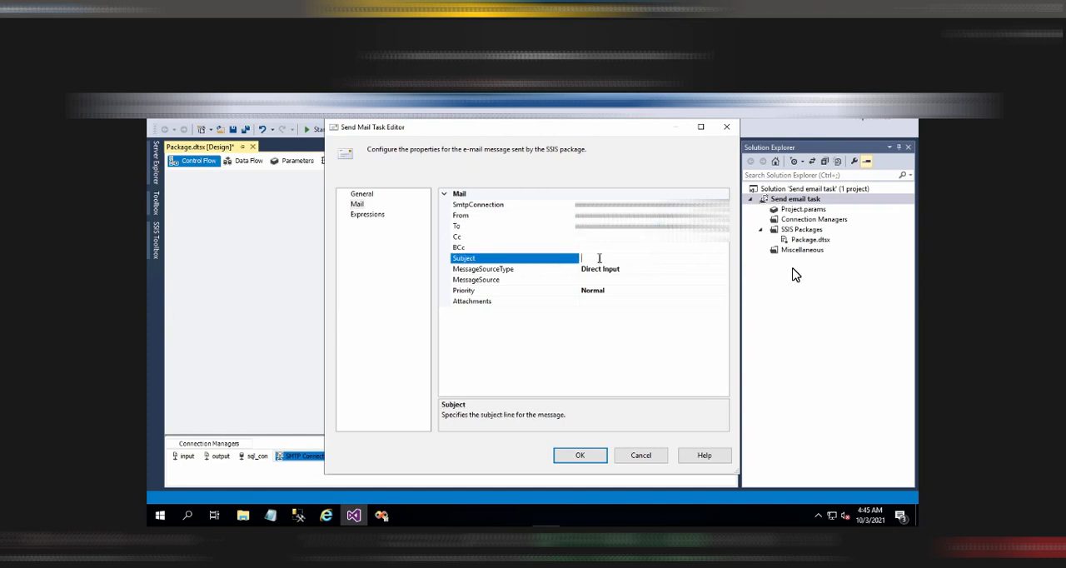
pyautogui.write('Email from Send Email task')
# Set the mail task's message source to "The package has been started" and accept the task settings
pyautogui.click(655, 281)
pyautogui.click(723, 279)
pyautogui.write('The package ')
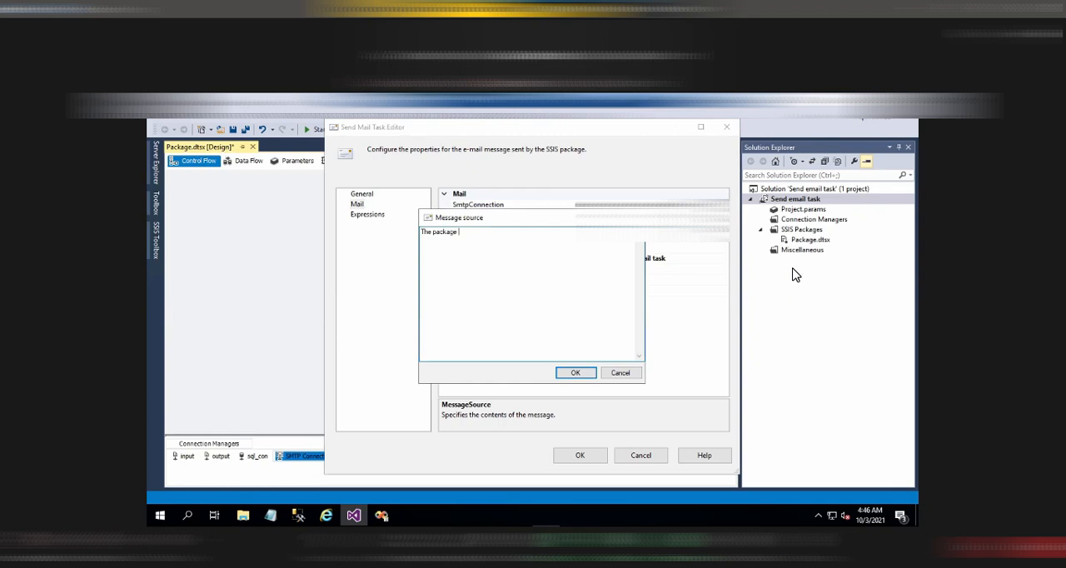
pyautogui.write('has been started')
pyautogui.click(575, 372)
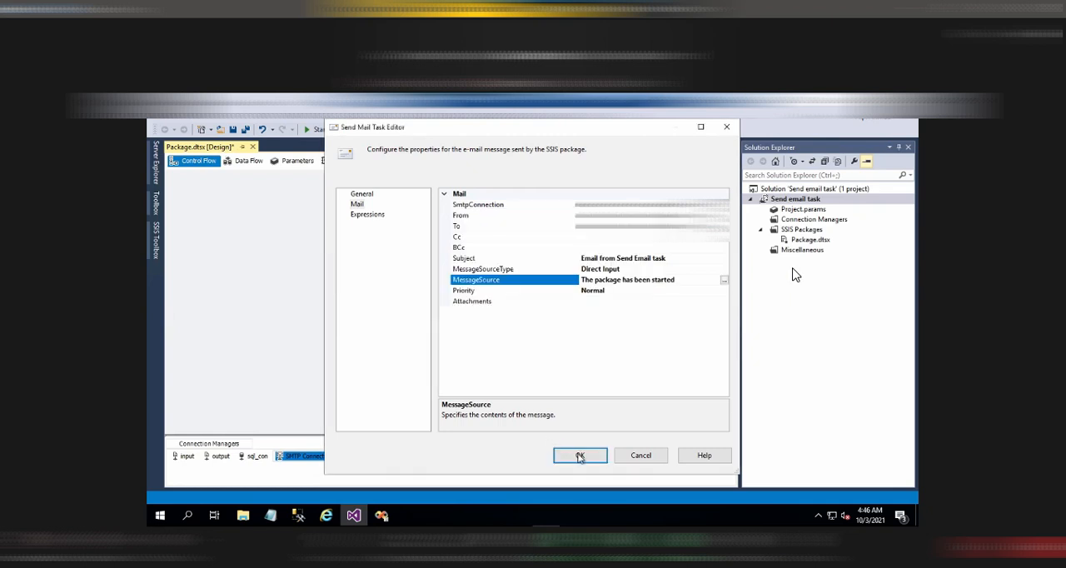
pyautogui.click(579, 455)
# Connect the Package Started task to the Data Flow Task and move it directly above that task
pyautogui.click(464, 209)
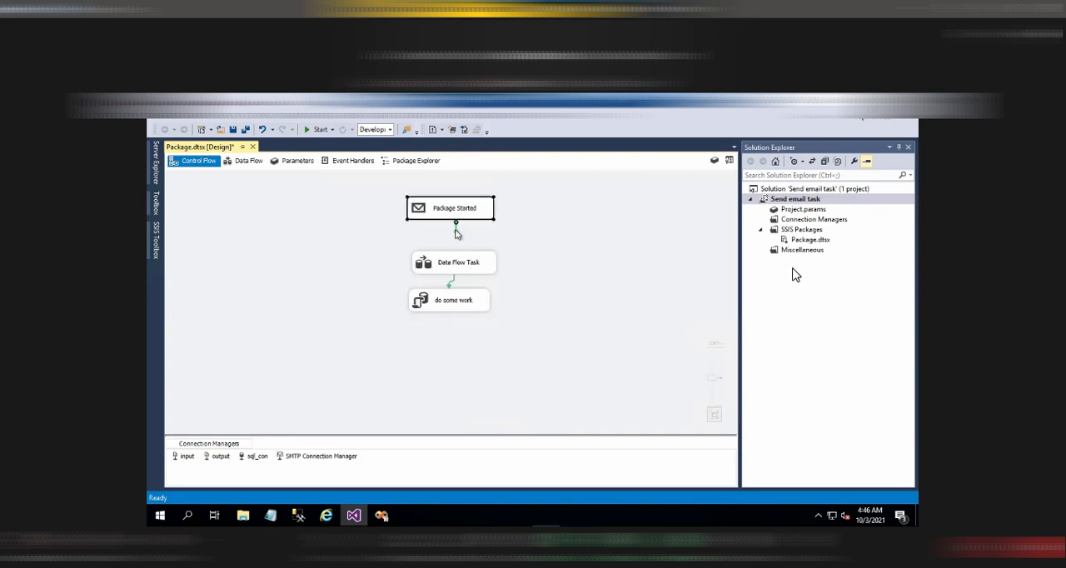
pyautogui.click(462, 263)
pyautogui.moveTo(464, 216); pyautogui.dragTo(480, 231)
# Paste a copy of the Package Started task below "do some work" and connect "do some work" to it
pyautogui.rightClick(480, 219)
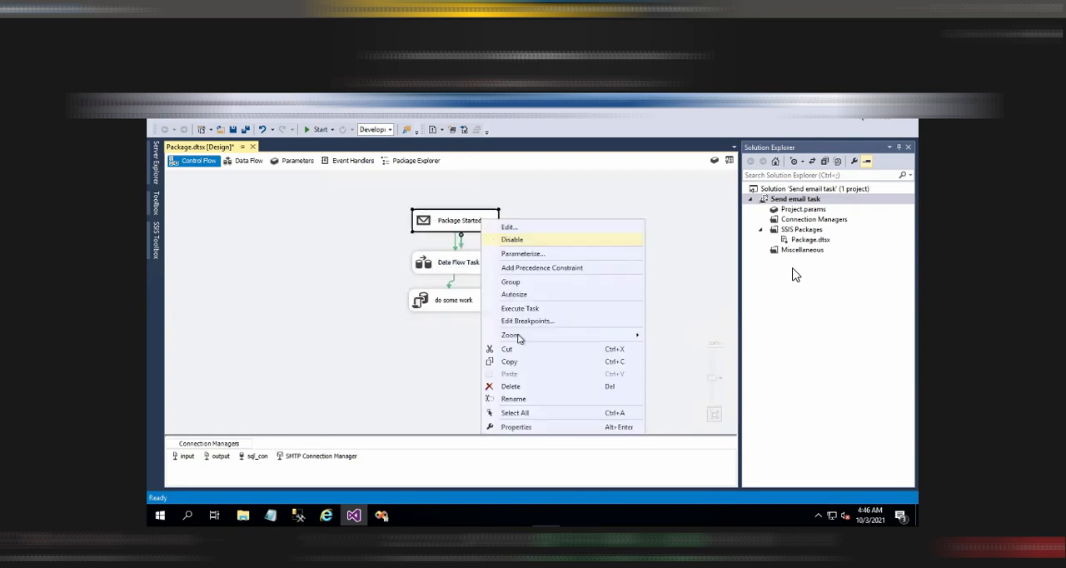
pyautogui.click(511, 362)
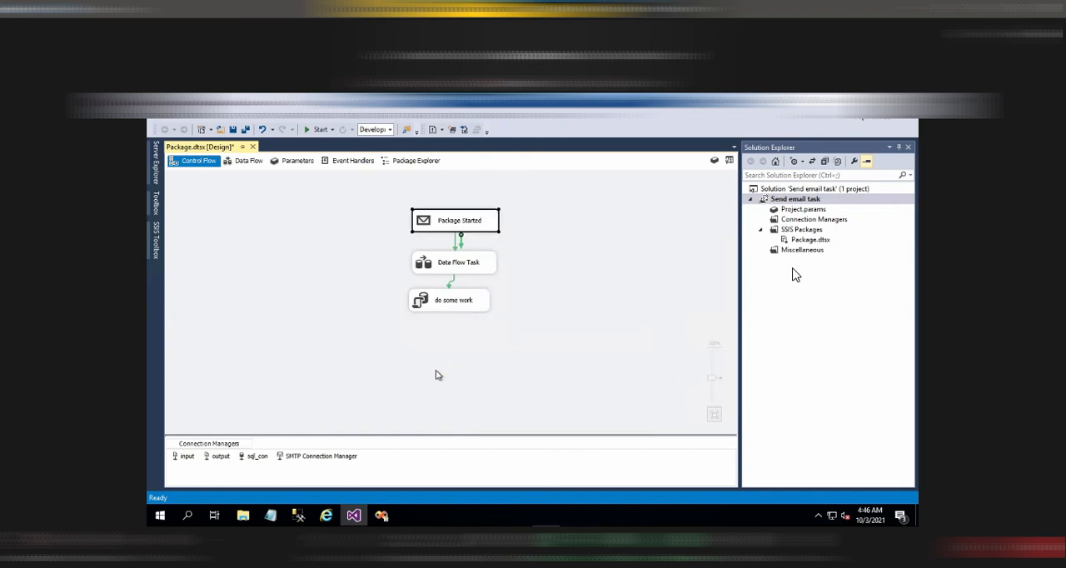
pyautogui.rightClick(434, 375)
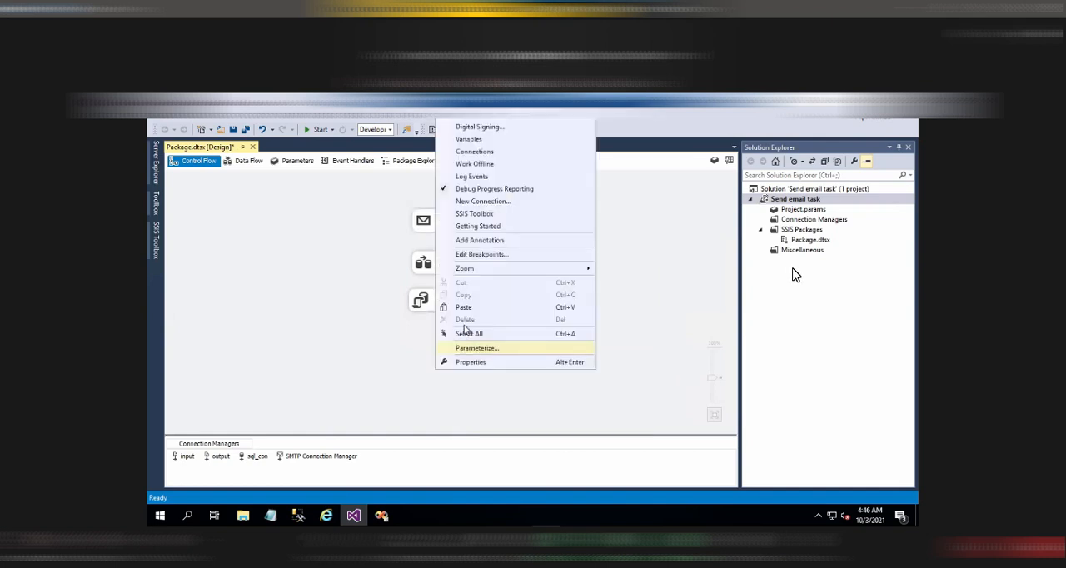
pyautogui.click(463, 307)
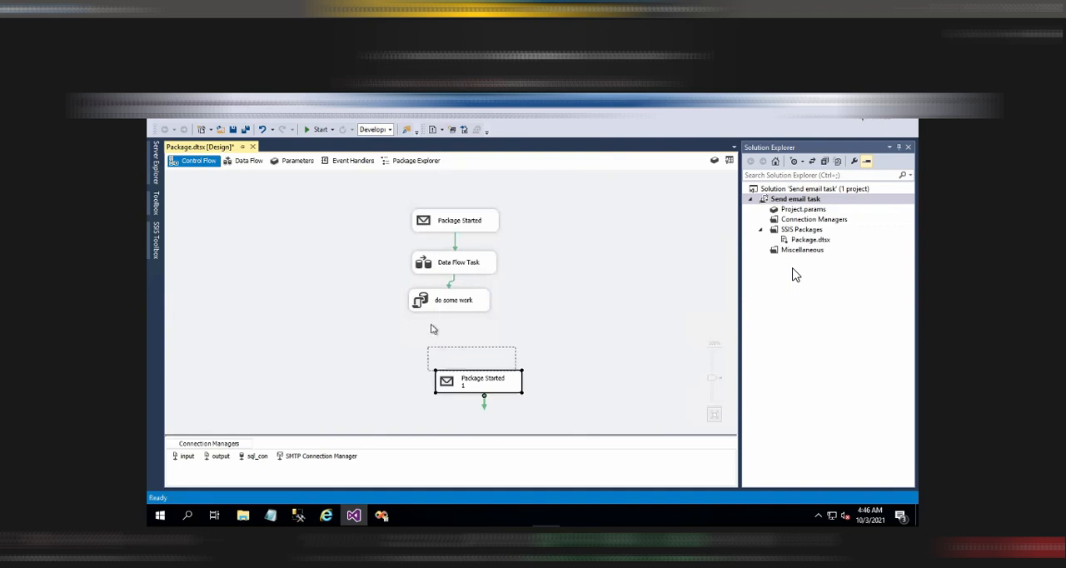
# Change the copied mail task's message to "The package has been Completed", accept its settings and save the package
pyautogui.rightClick(426, 350)
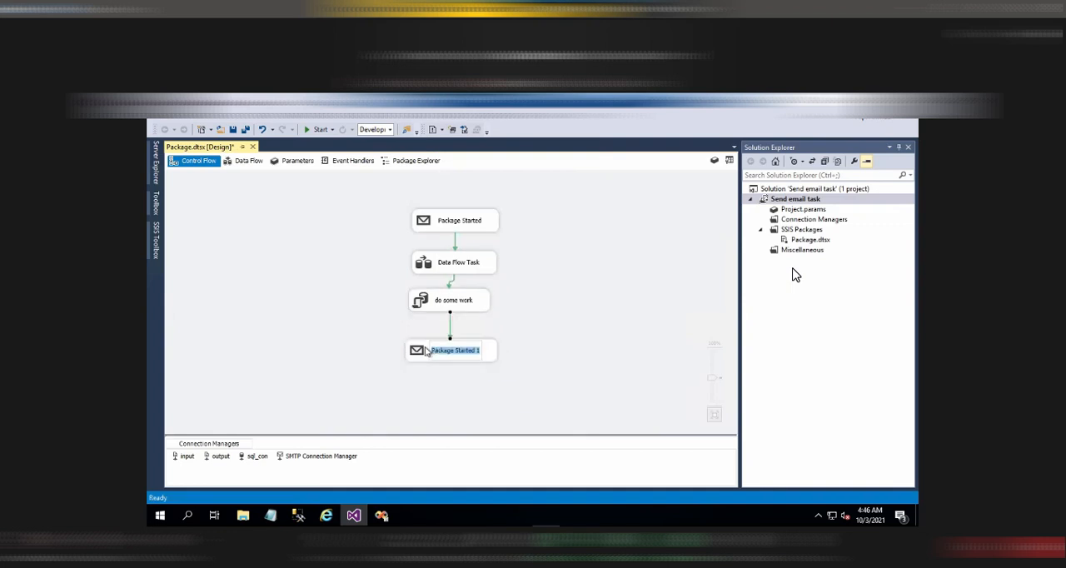
pyautogui.click(453, 140)
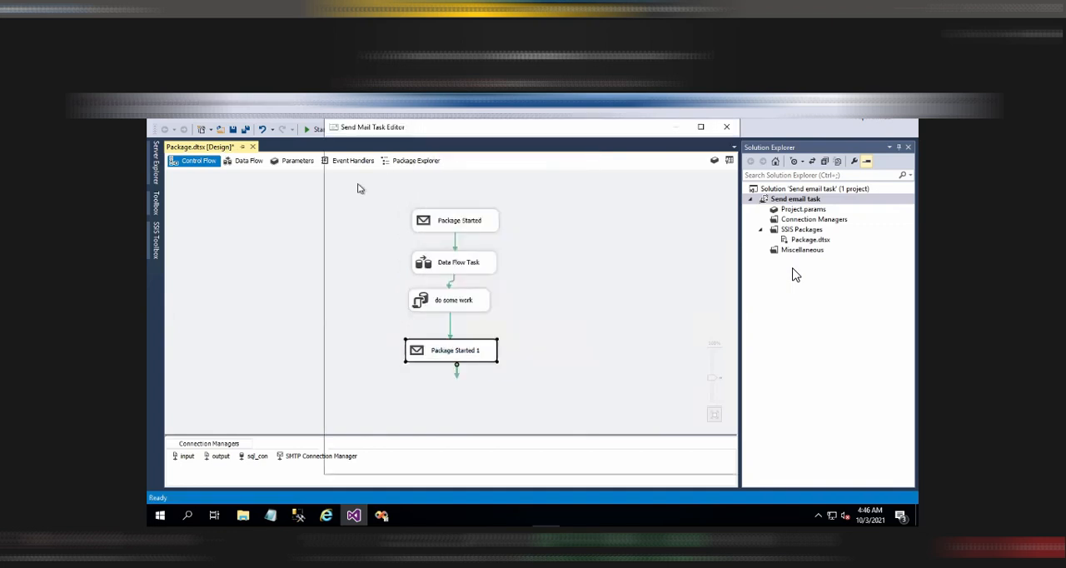
pyautogui.click(356, 204)
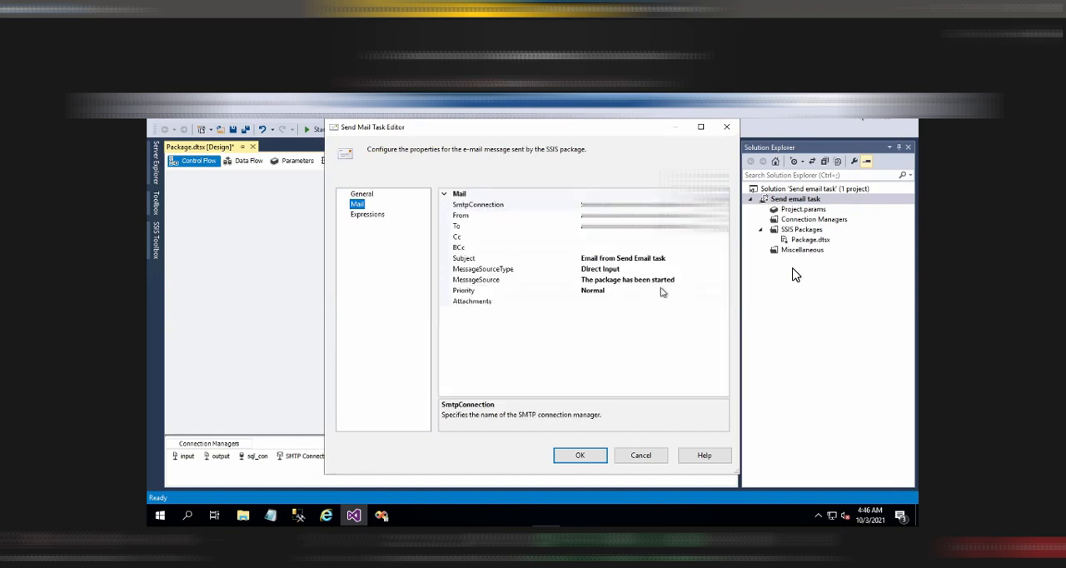
pyautogui.click(725, 289)
pyautogui.click(616, 280)
pyautogui.click(724, 280)
pyautogui.click(496, 249)
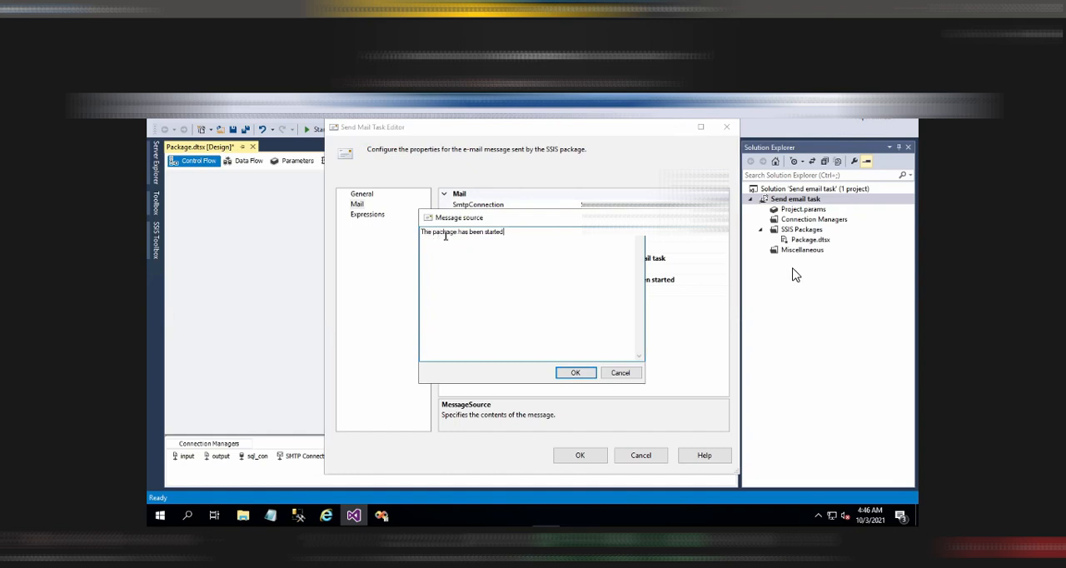
pyautogui.doubleClick(512, 232)
pyautogui.press('BackSpace')
pyautogui.write('Completed')
pyautogui.press('Return')
pyautogui.click(580, 455)
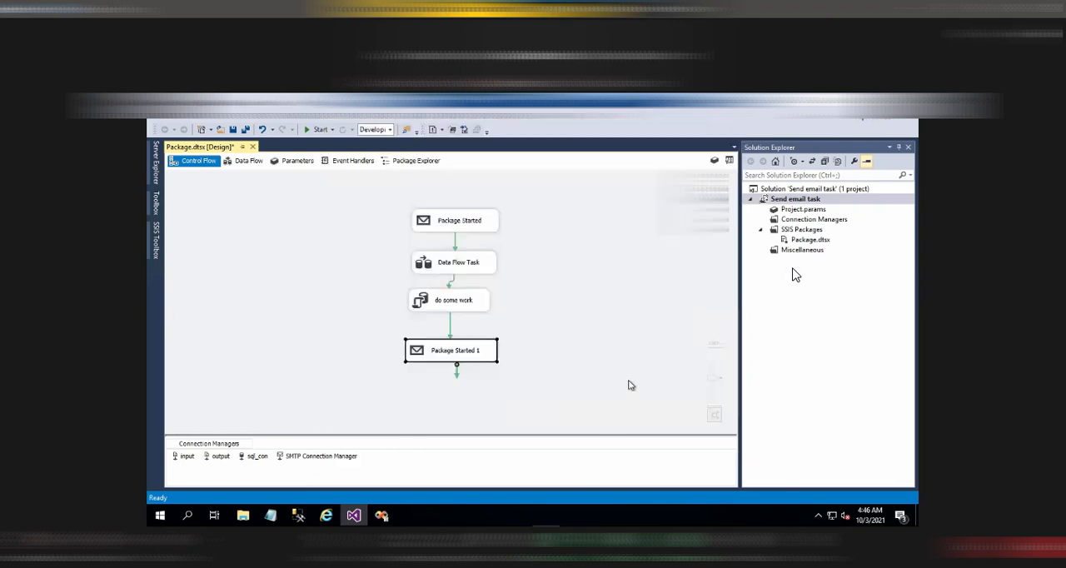
pyautogui.hotkey('ctrl', 's')
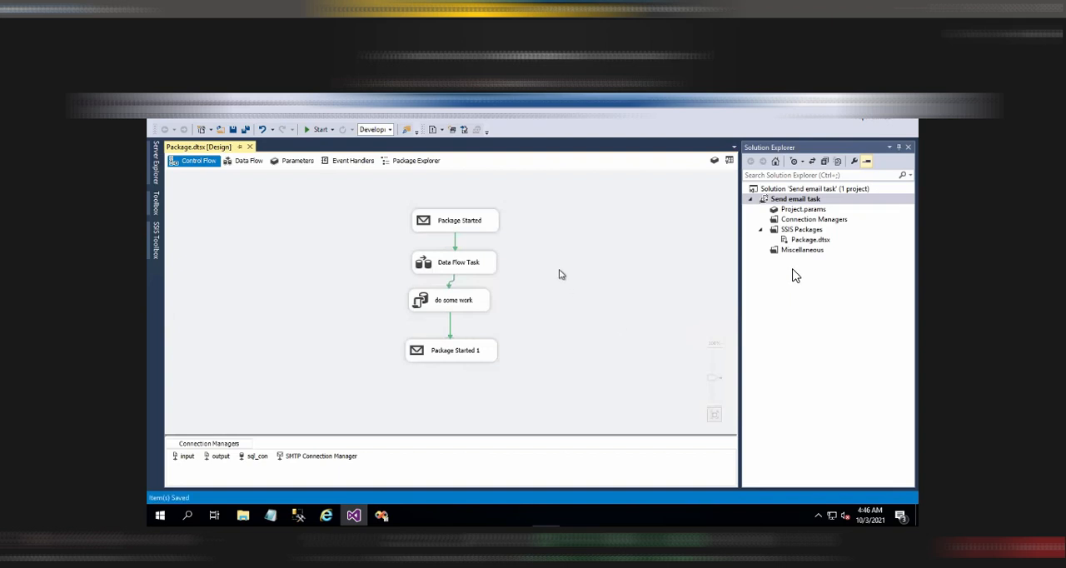
pyautogui.click(479, 227)
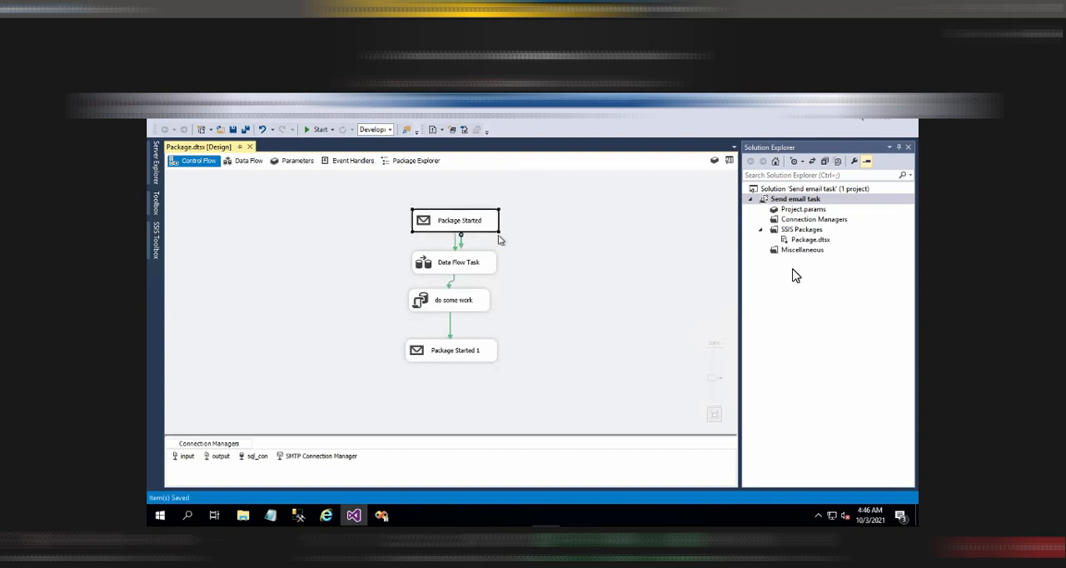
pyautogui.moveTo(386, 246); pyautogui.dragTo(506, 316)
pyautogui.click(450, 354)
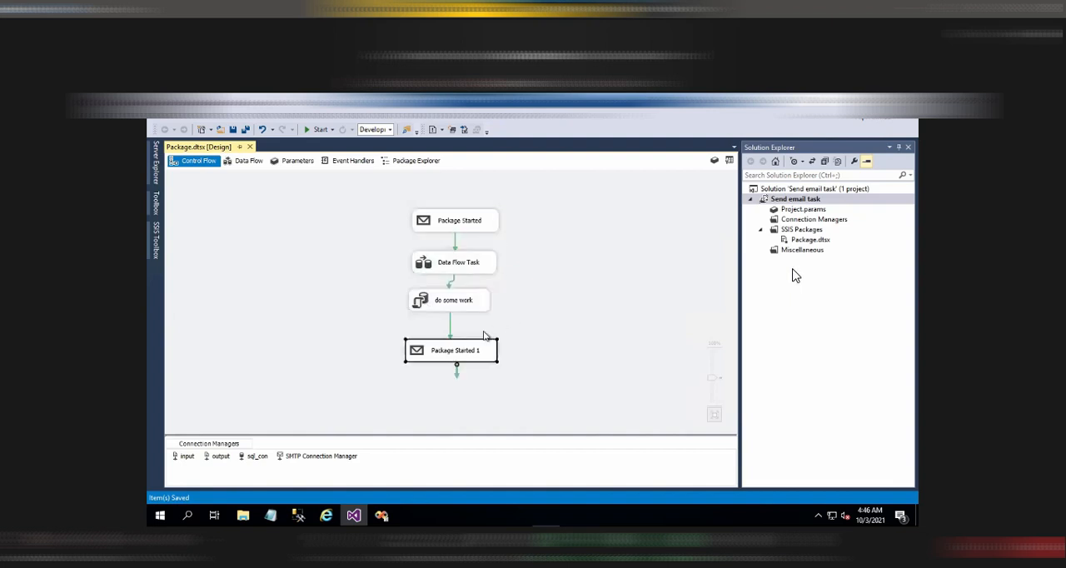
pyautogui.click(559, 255)
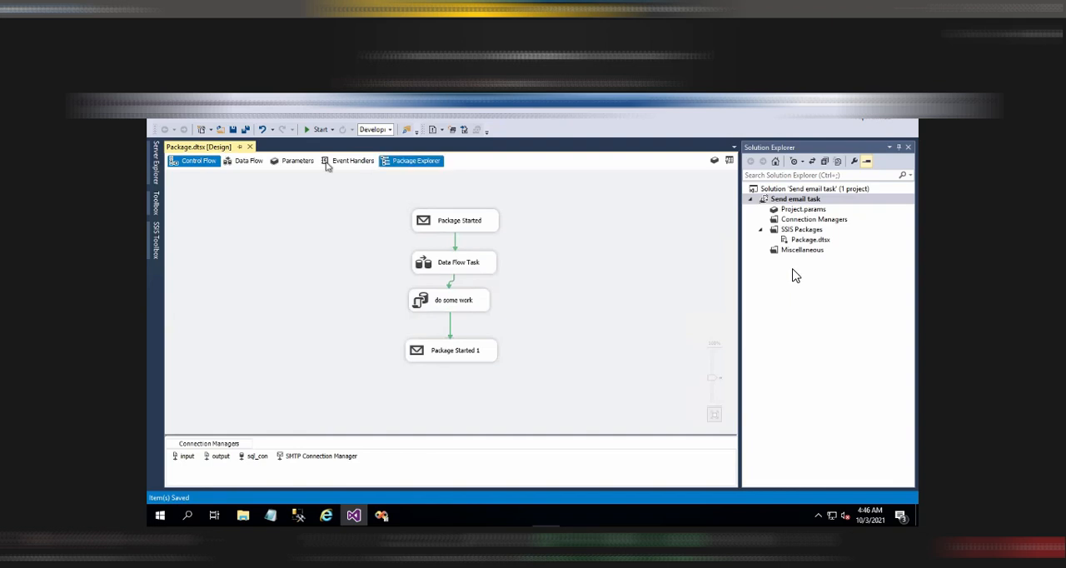
# Run the package and switch to Outlook to read the received started and completed notification e-mails
pyautogui.click(317, 131)
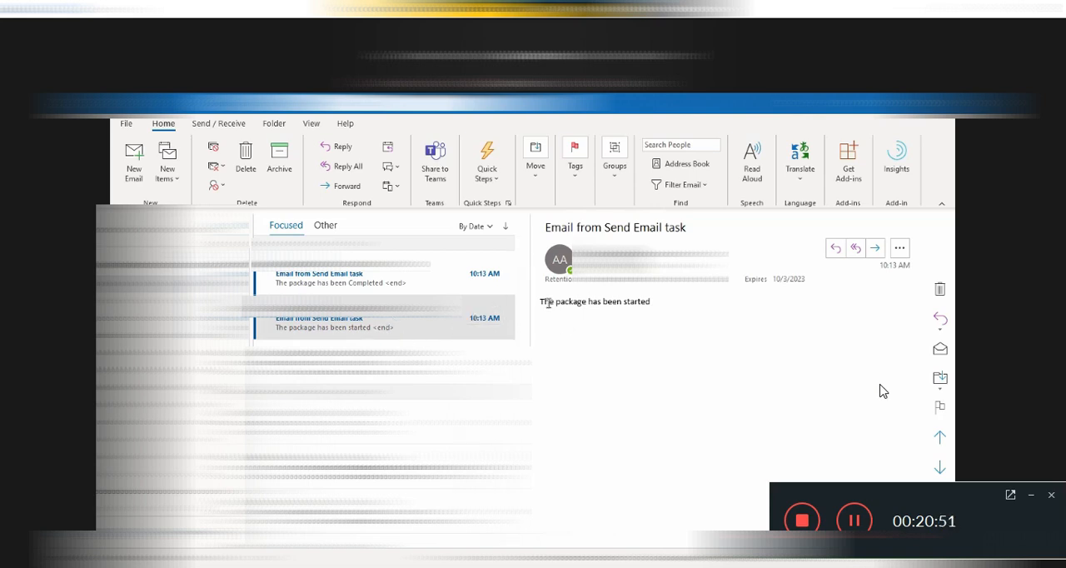
pyautogui.moveTo(549, 302); pyautogui.dragTo(652, 302)
pyautogui.click(408, 279)
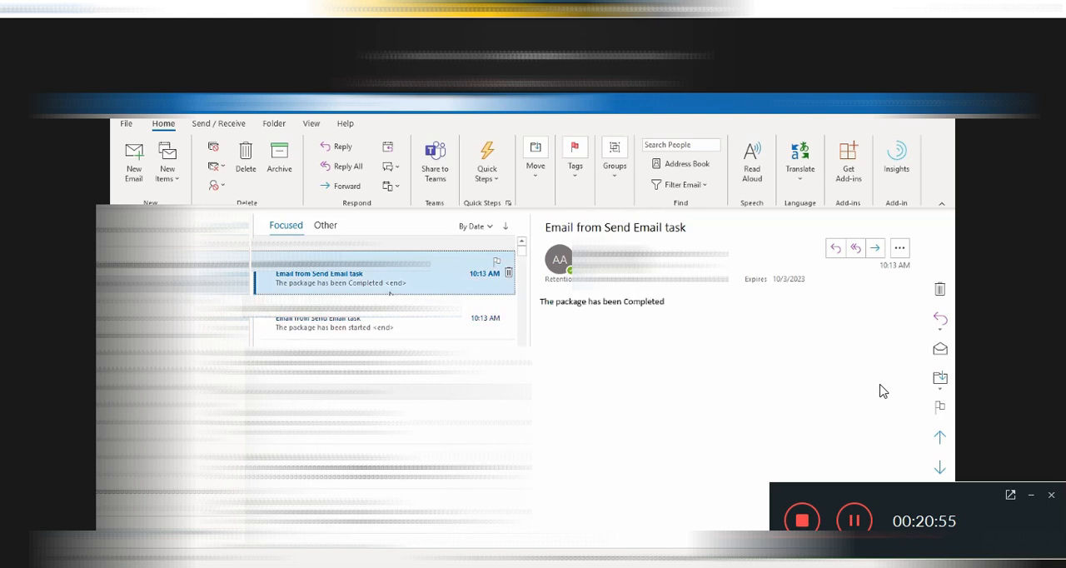
pyautogui.moveTo(542, 302); pyautogui.dragTo(666, 304)
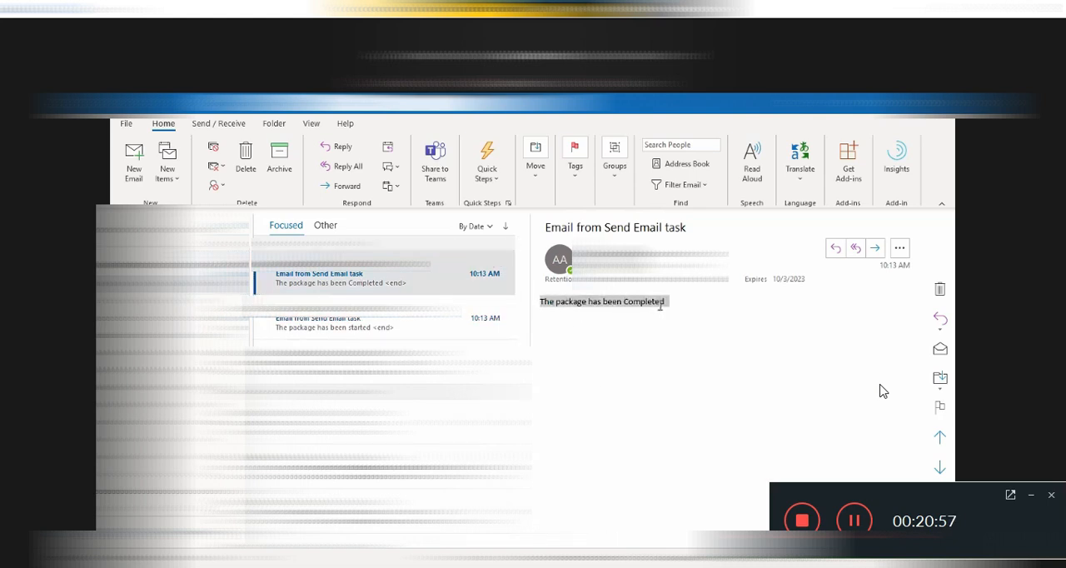